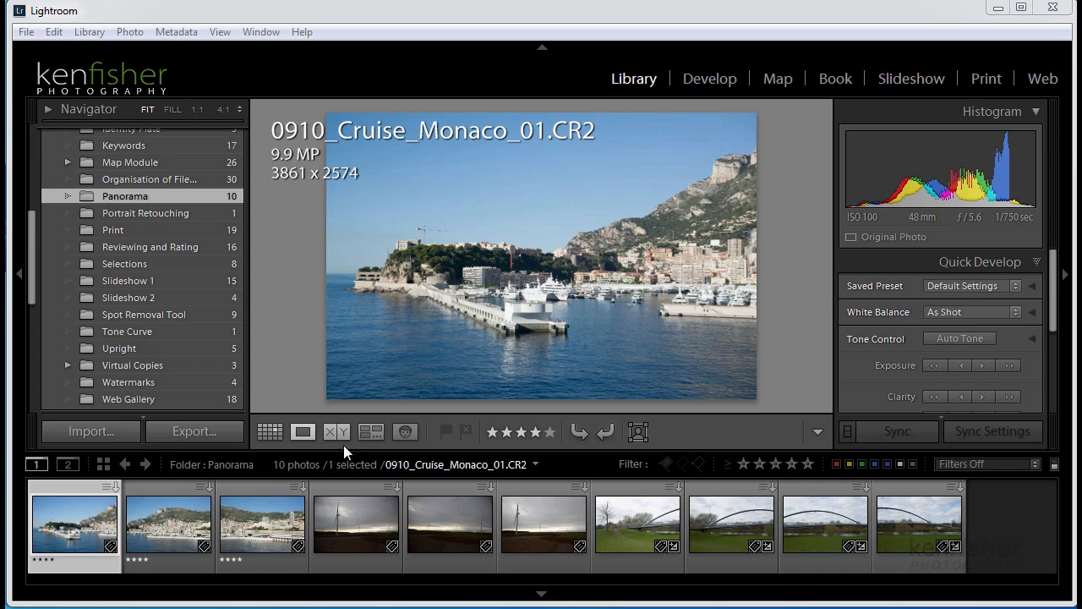
Select the four footbridge photos, _43R7149.CR2 to _43R7152.CR2, and start a Panorama photo merge of them
click(638, 526)
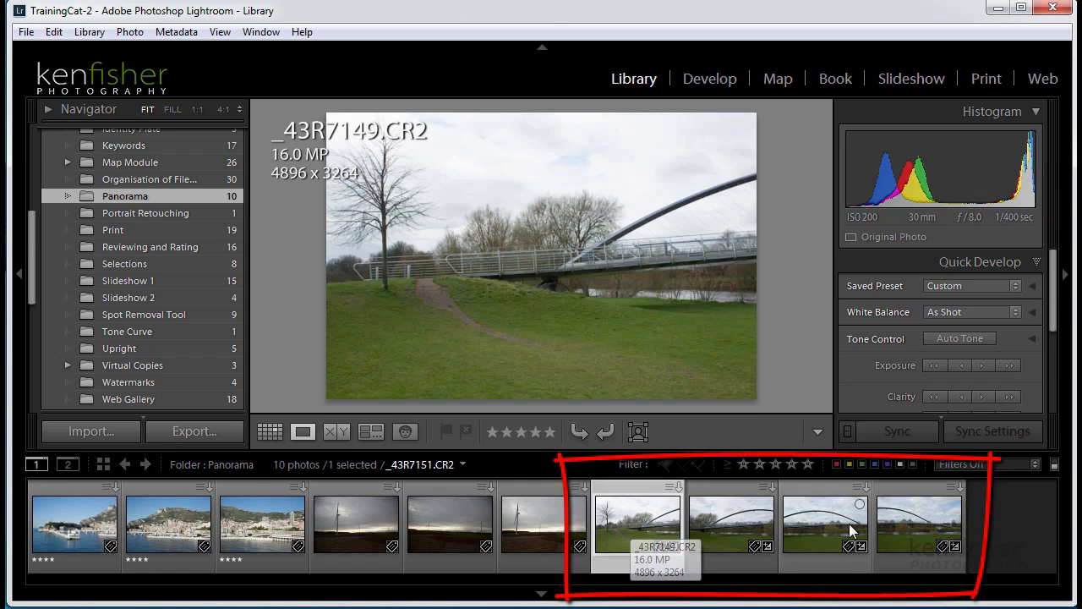
shift+click(919, 531)
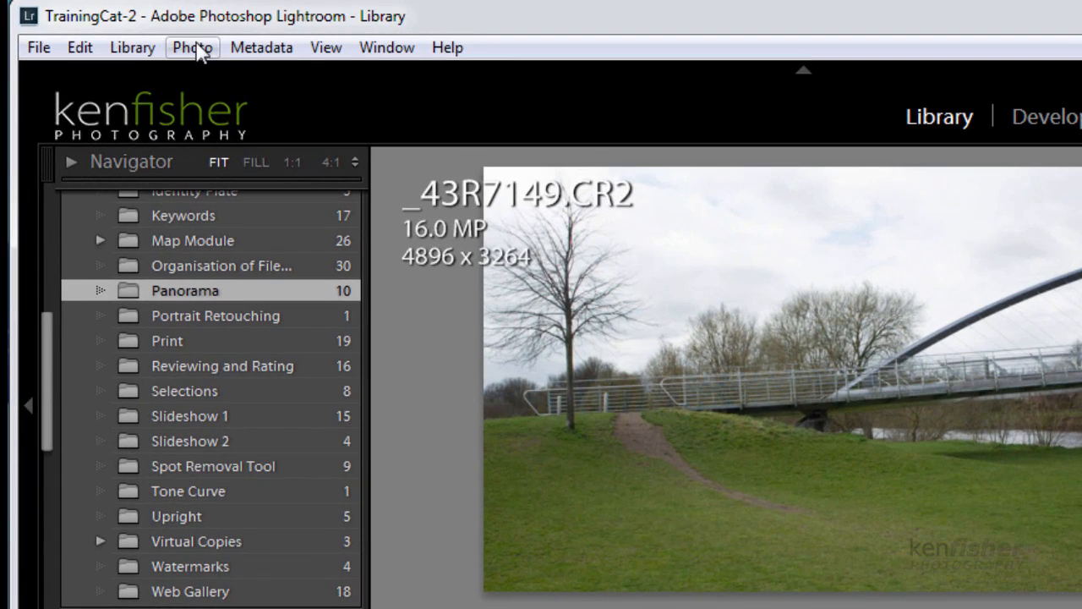
click(195, 49)
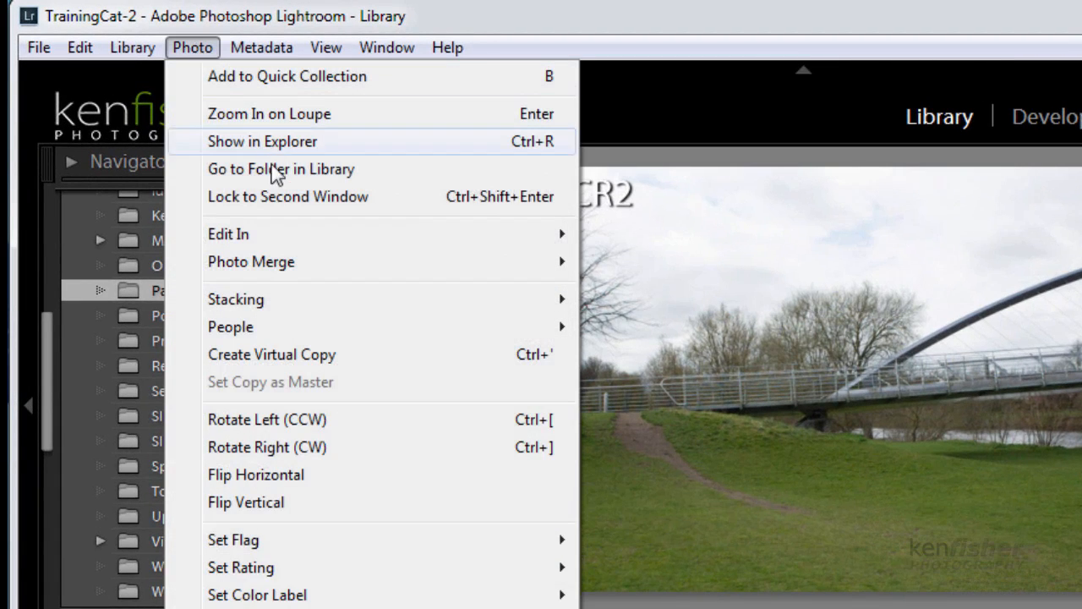
mouse_move(322, 268)
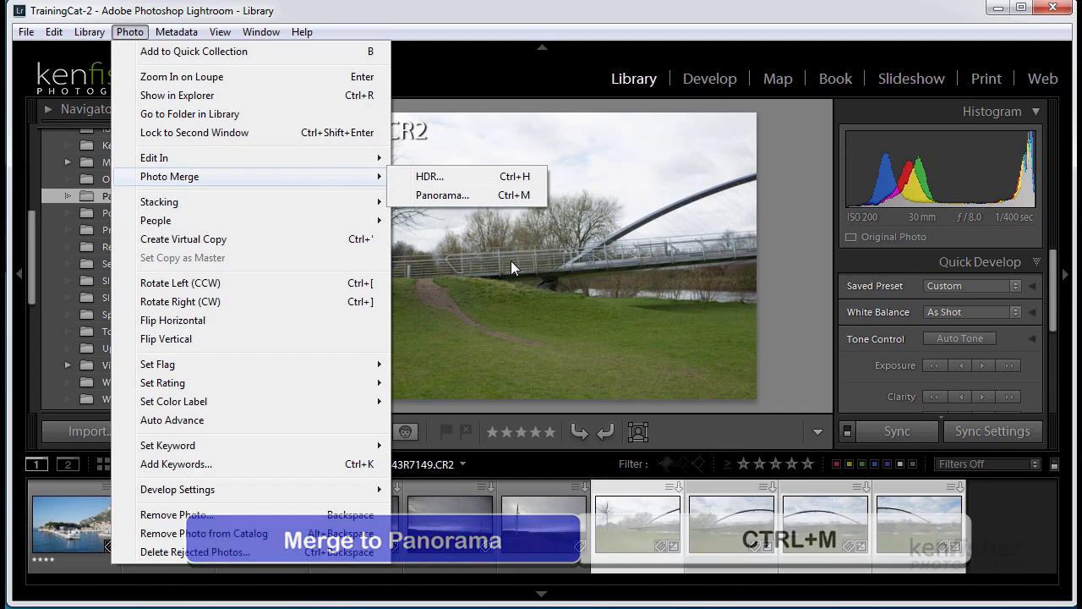
right_click(511, 261)
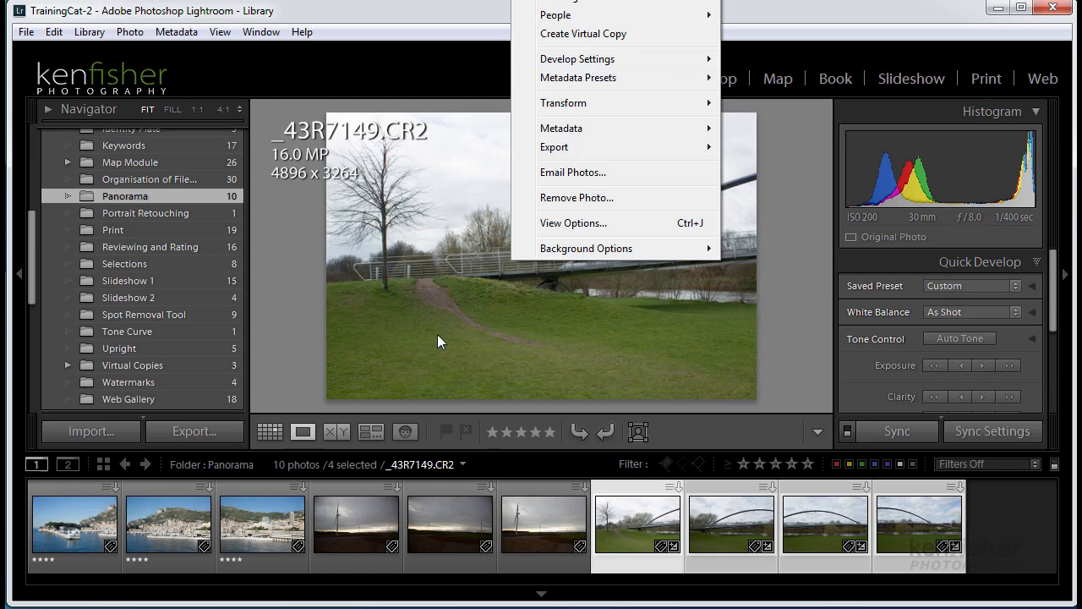
right_click(633, 524)
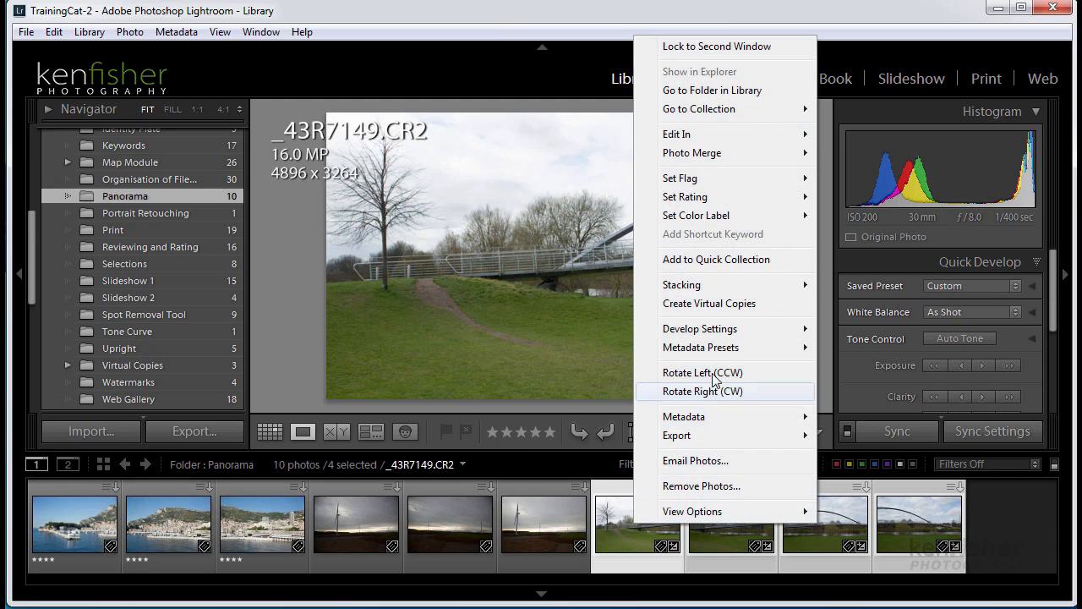
mouse_move(718, 161)
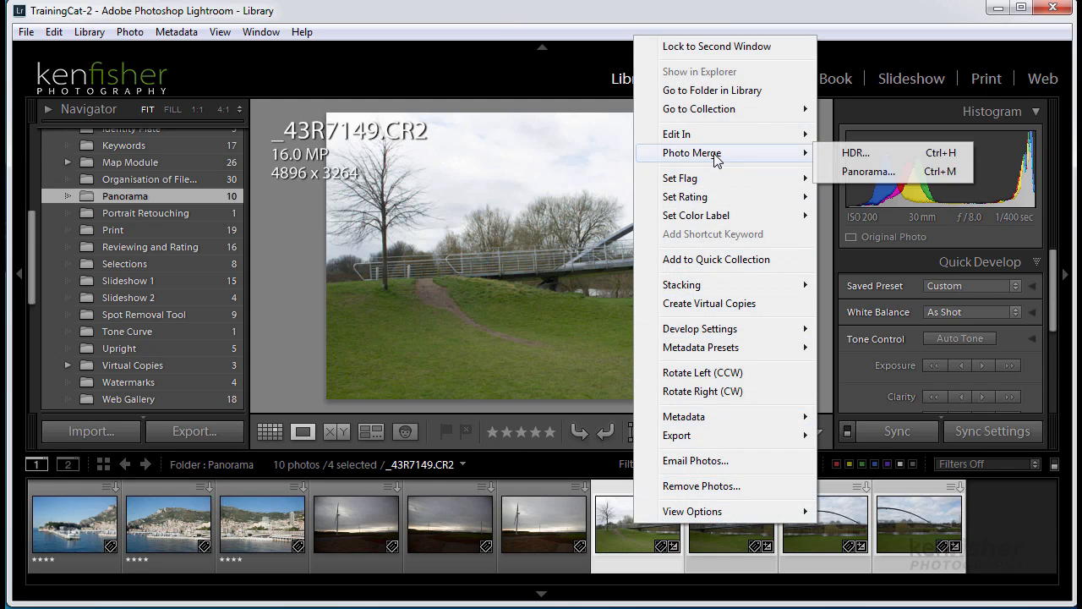
click(872, 172)
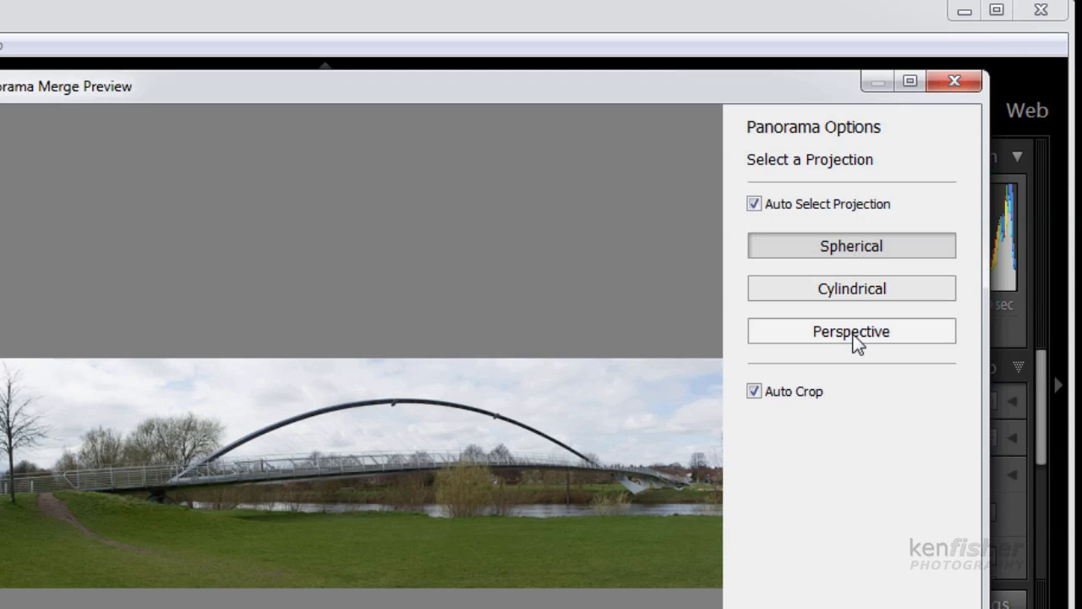
Preview the panorama without Auto Crop, re-enable Auto Crop, and merge it with the automatically selected Spherical projection
click(754, 392)
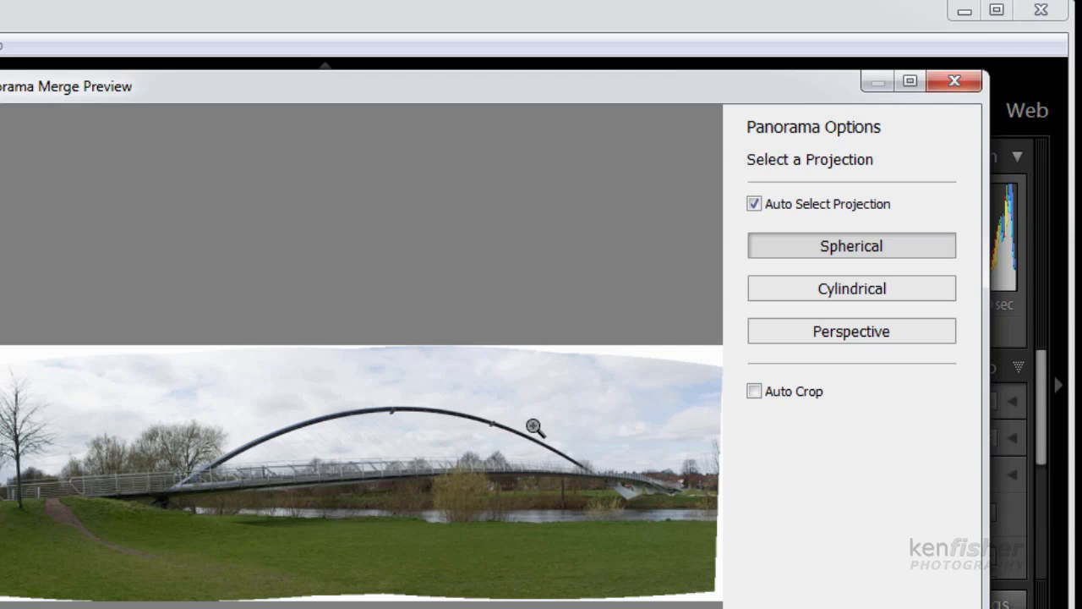
click(754, 391)
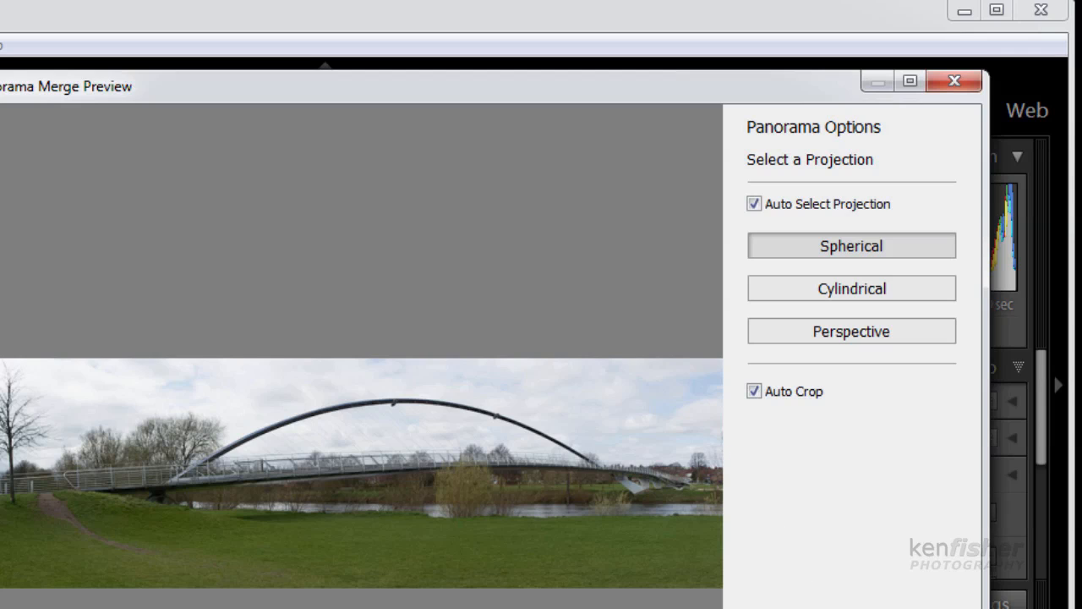
click(855, 608)
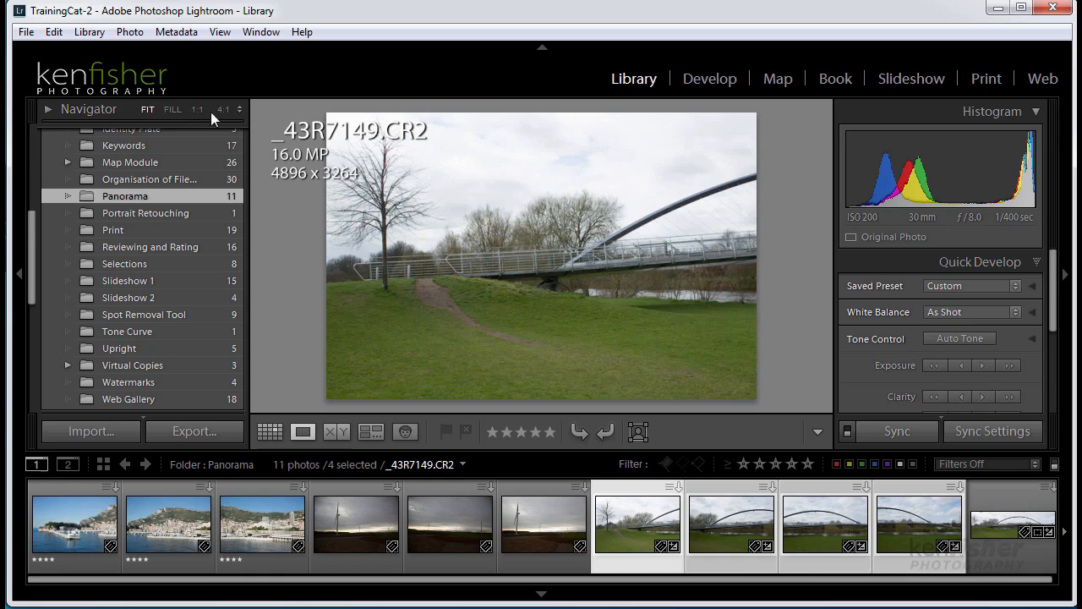
Open the stitched _43R7149-Pano.dng in the Develop module and expand its Basic adjustments
click(1015, 529)
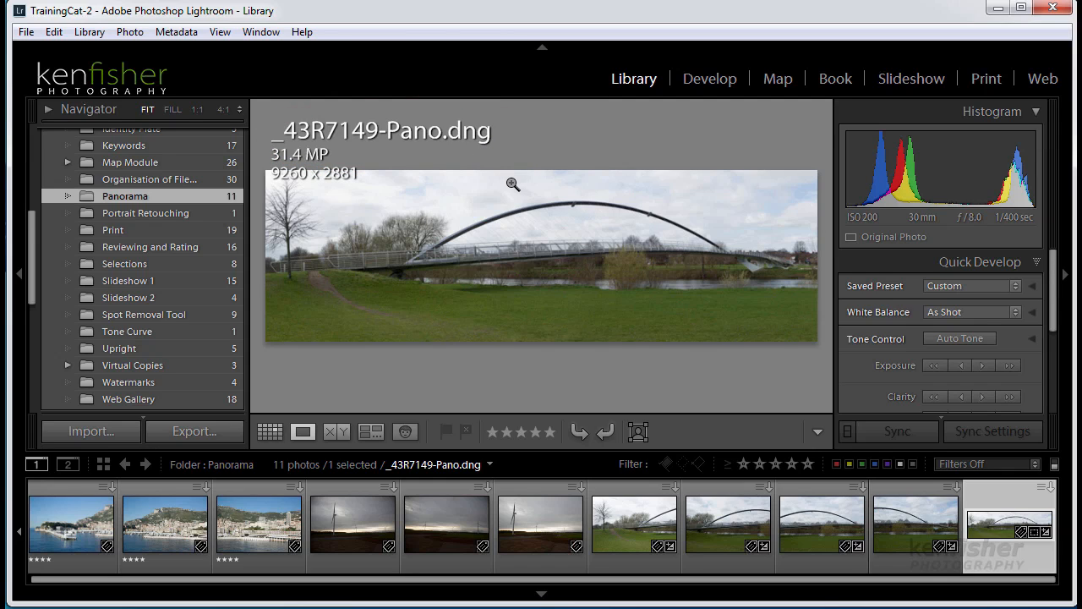
click(705, 79)
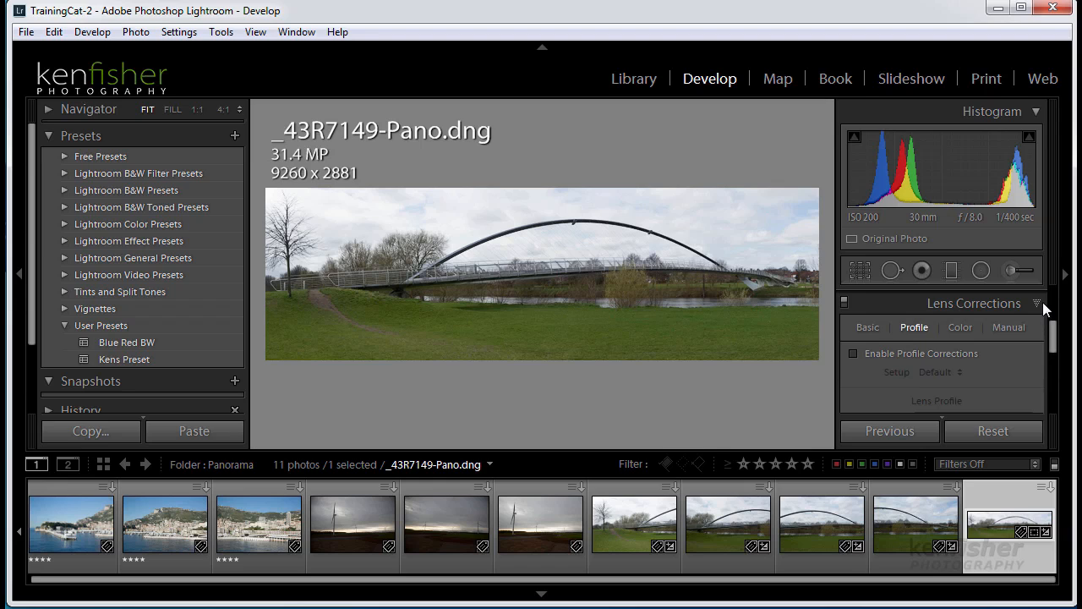
drag(1054, 337, 1056, 281)
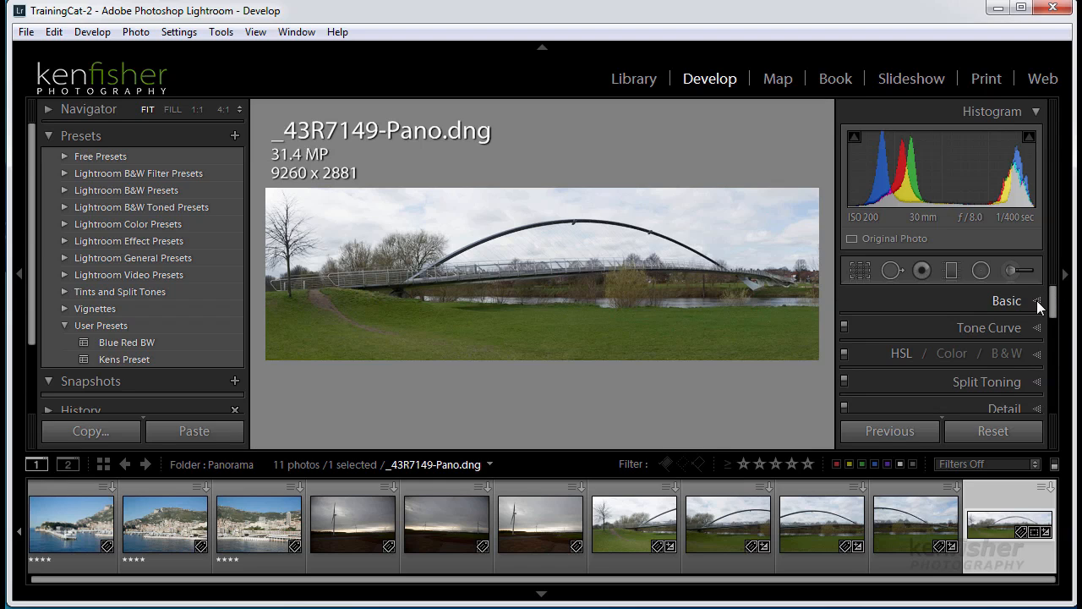
click(1038, 301)
click(1038, 300)
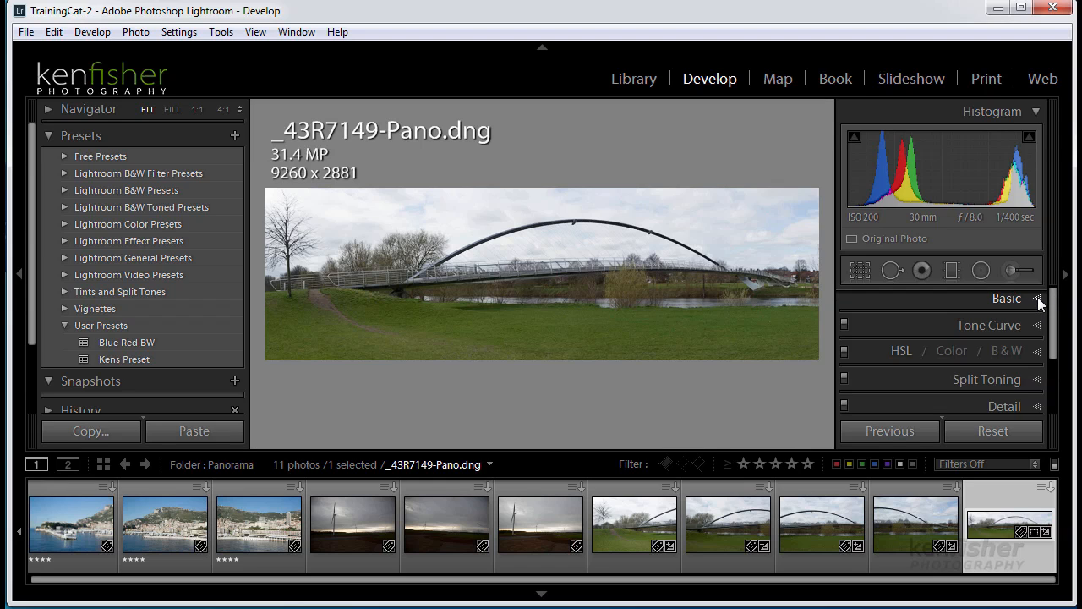
click(1037, 297)
Set the panorama's Highlights to -100, Shadows to +26 and Clarity to +33
drag(1054, 313, 1056, 347)
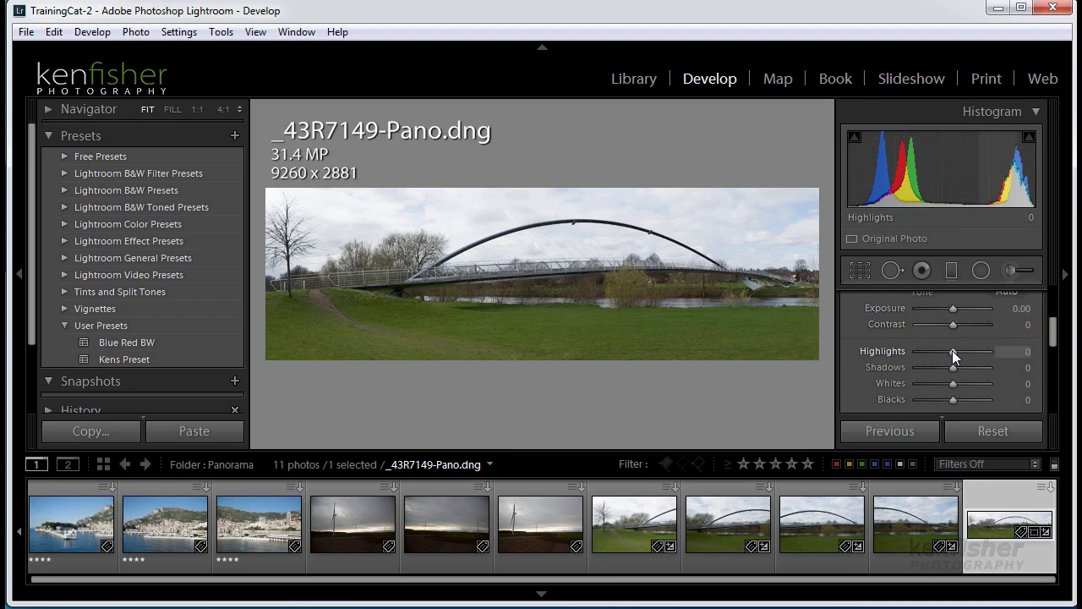
mouse_move(952, 350)
mouse_down()
mouse_move(906, 350)
mouse_move(963, 367)
mouse_up()
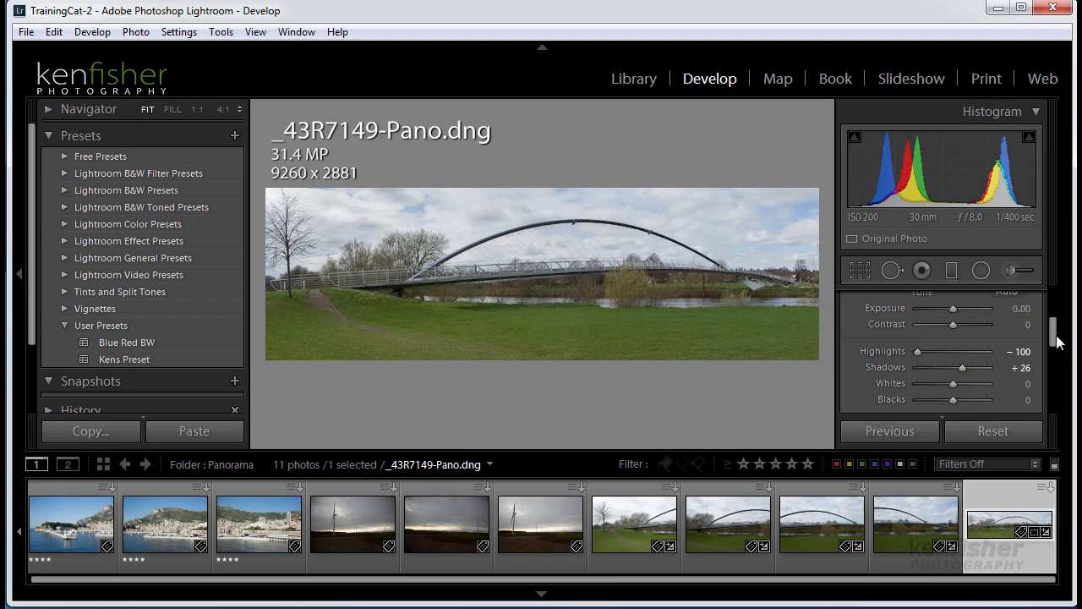
drag(1053, 343, 1053, 363)
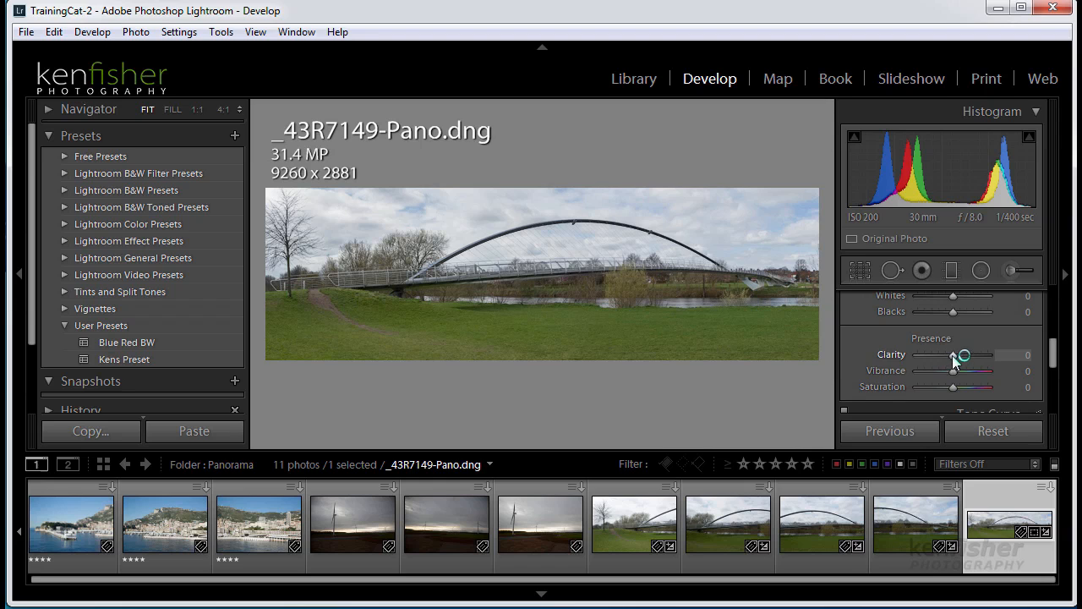
drag(952, 355, 964, 354)
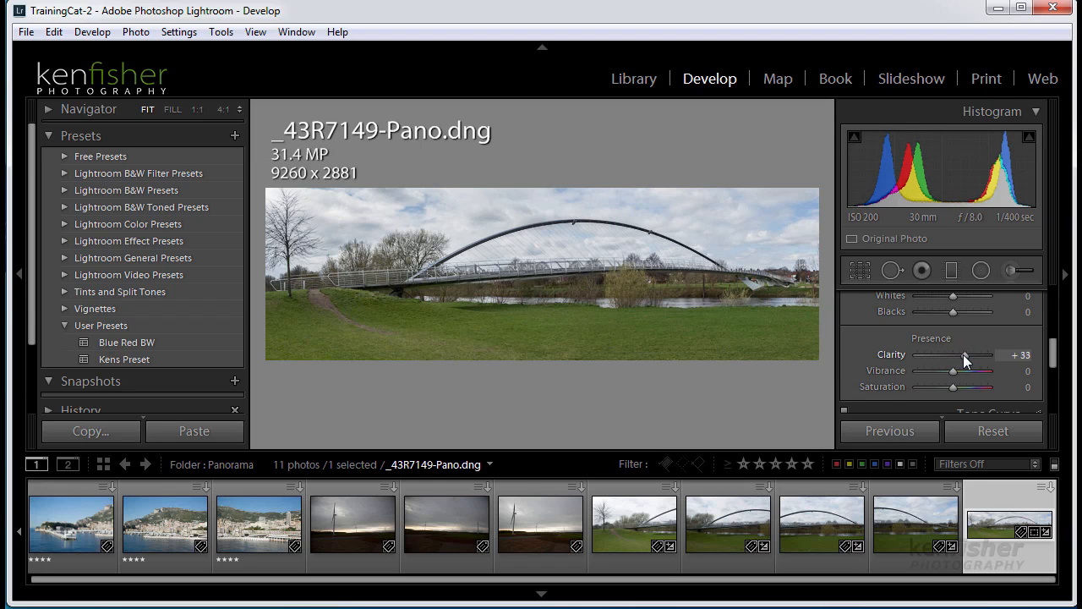
Examine the white balance presets offered for the panorama, keeping As Shot
drag(1053, 362, 1050, 316)
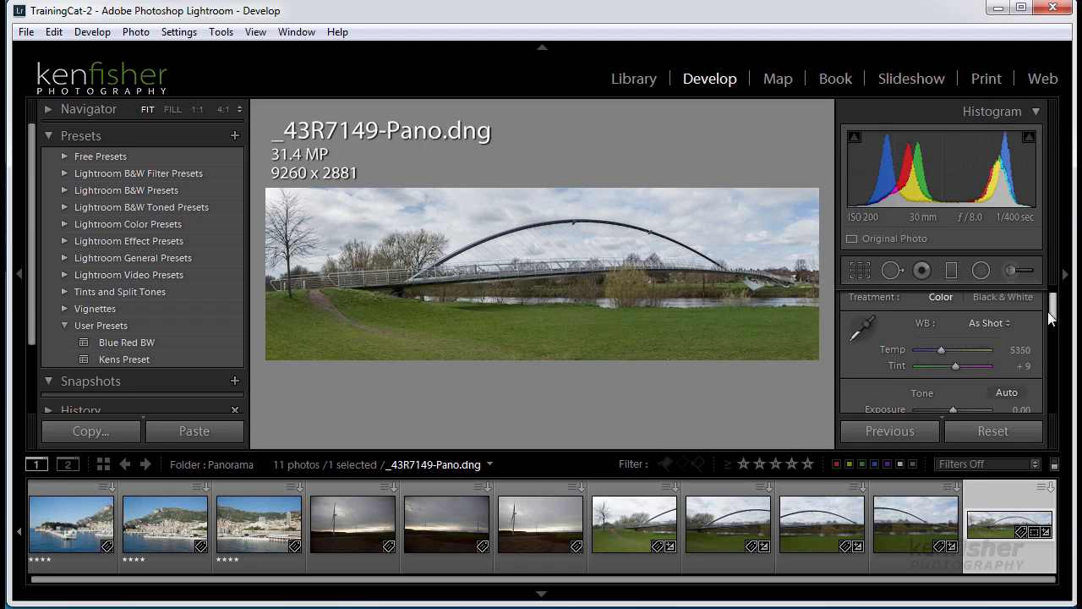
click(1008, 324)
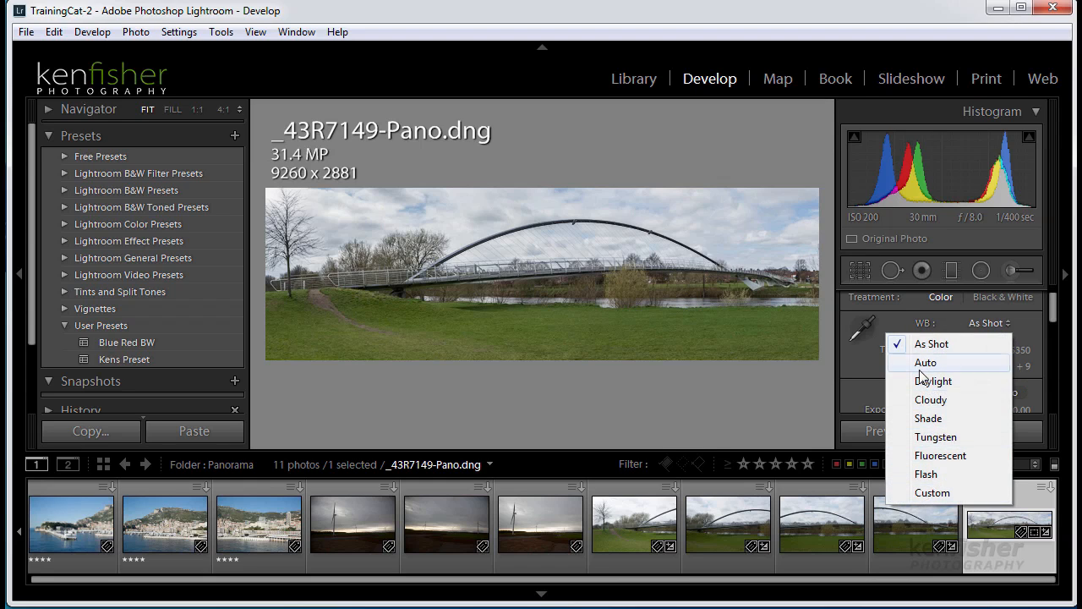
click(430, 179)
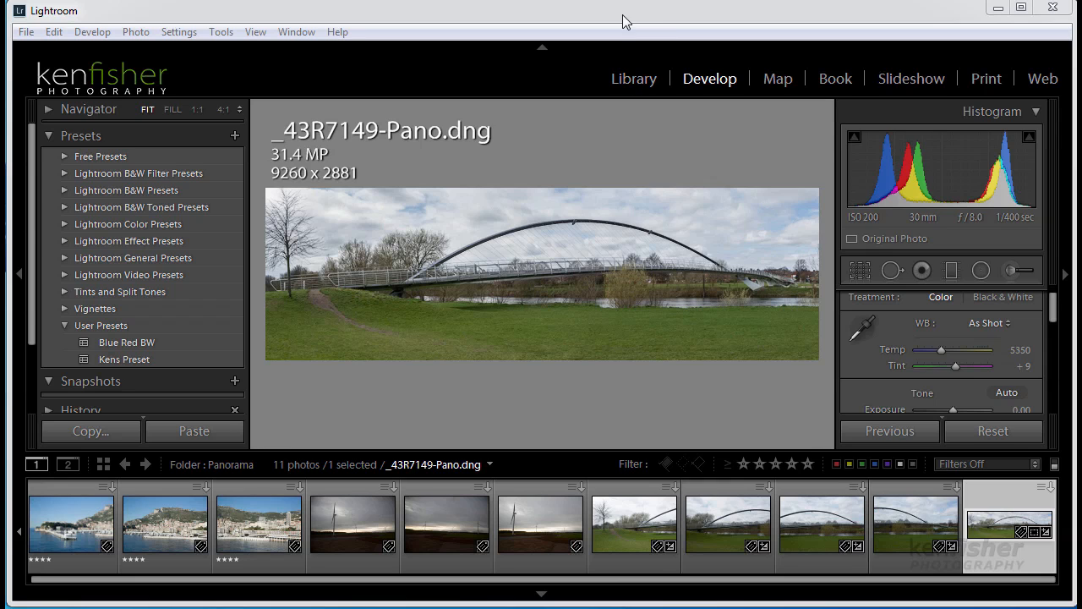
Return to the Library grid and open the HDR folder
key(g)
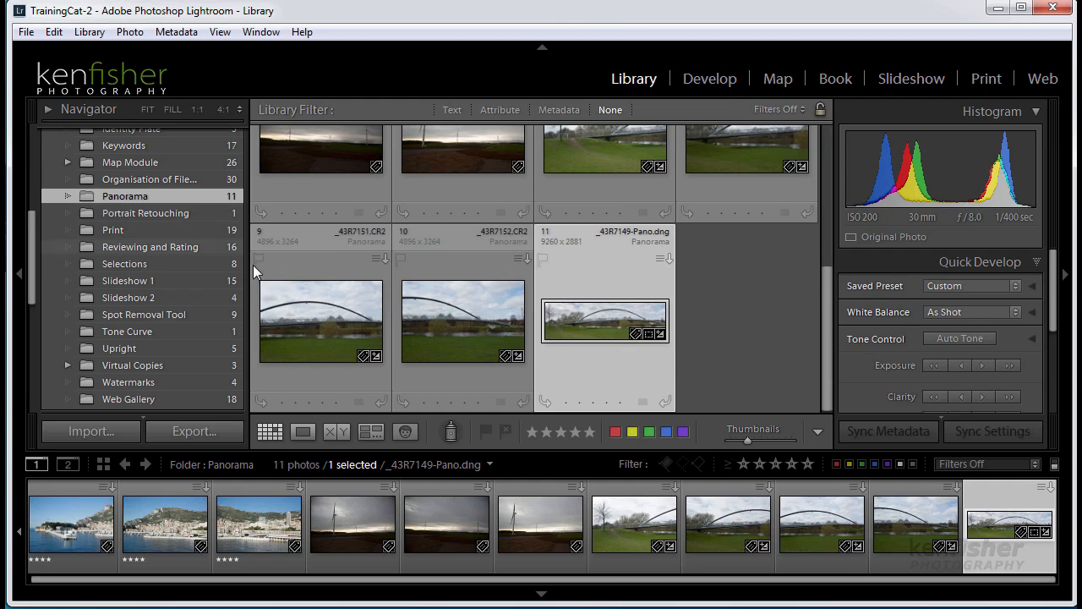
drag(32, 269, 35, 249)
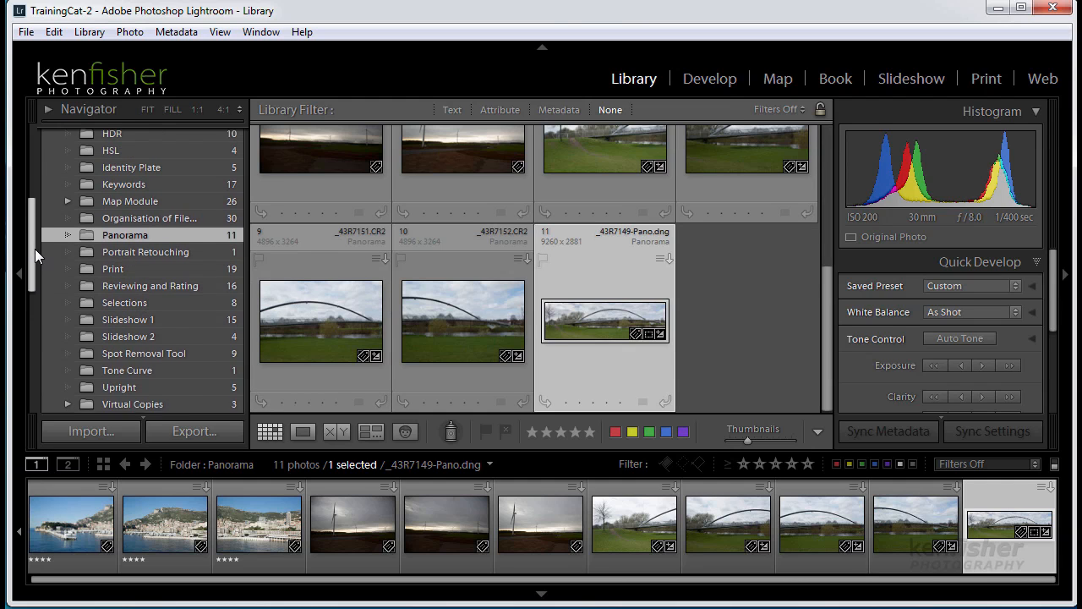
click(164, 167)
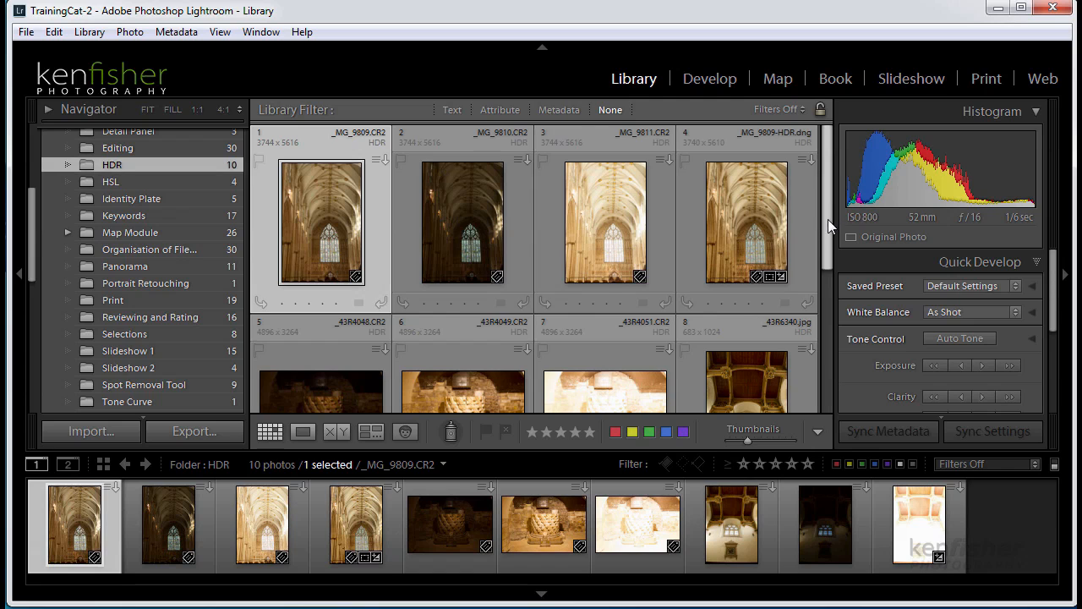
Select the three bracketed stone well exposures, _43R4048.CR2 to _43R4051.CR2, and start an HDR photo merge of them
drag(828, 219, 744, 300)
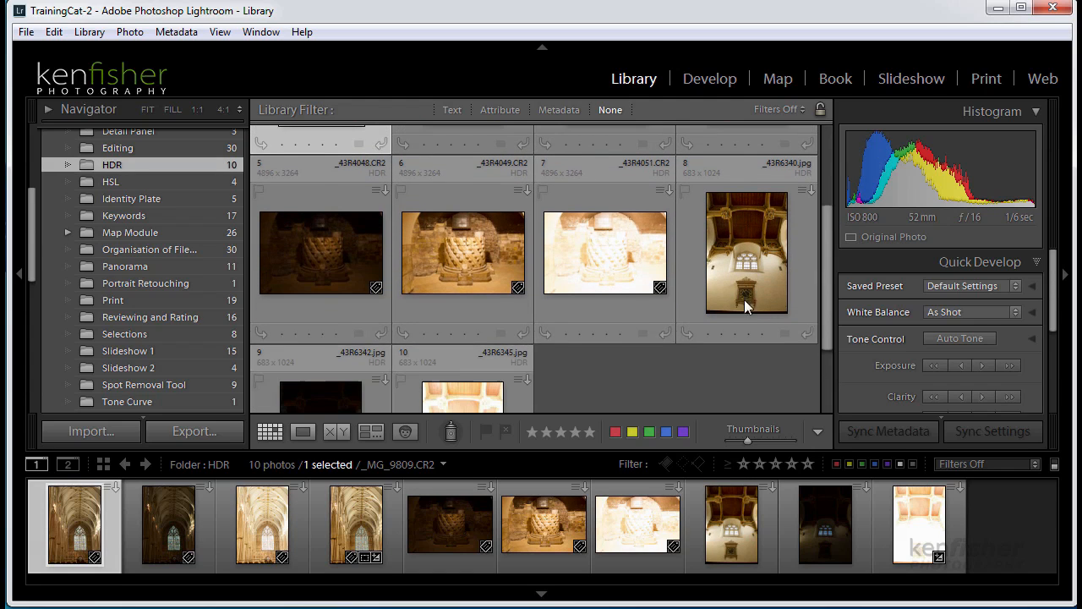
click(322, 259)
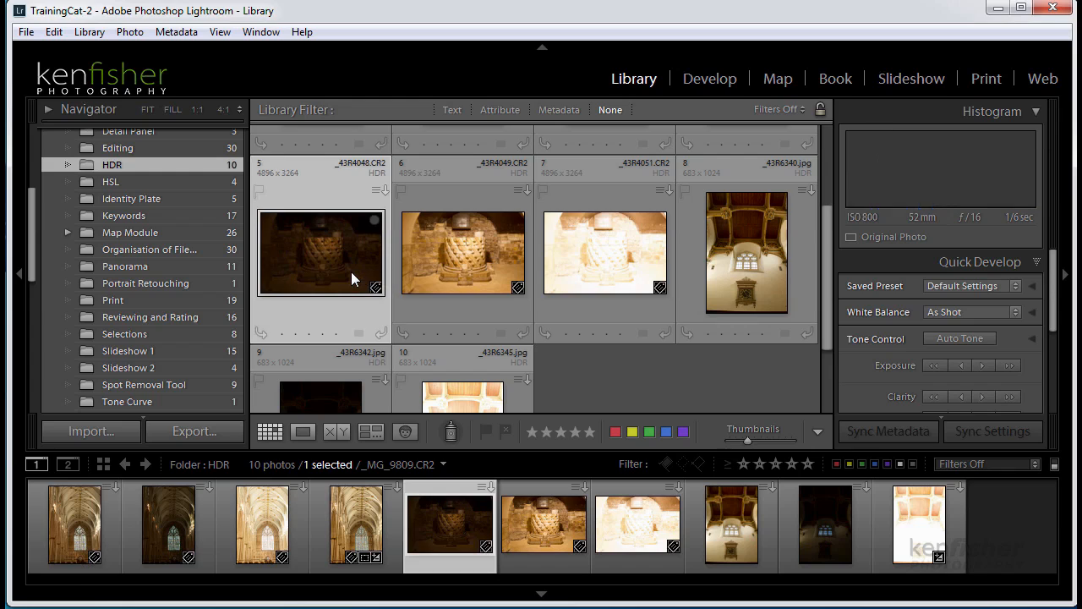
shift+click(616, 271)
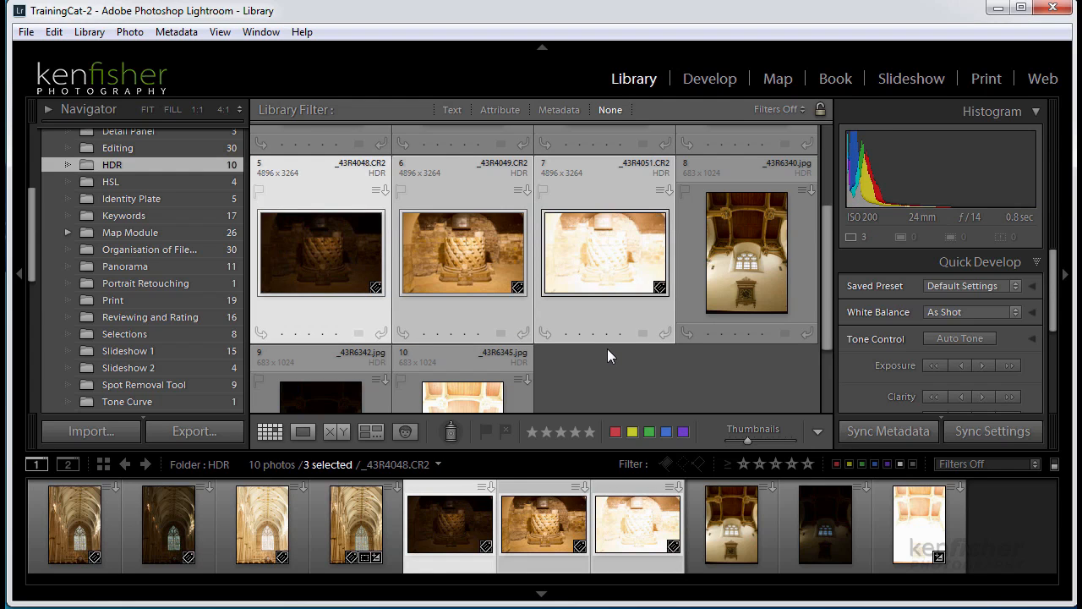
click(131, 35)
mouse_move(242, 181)
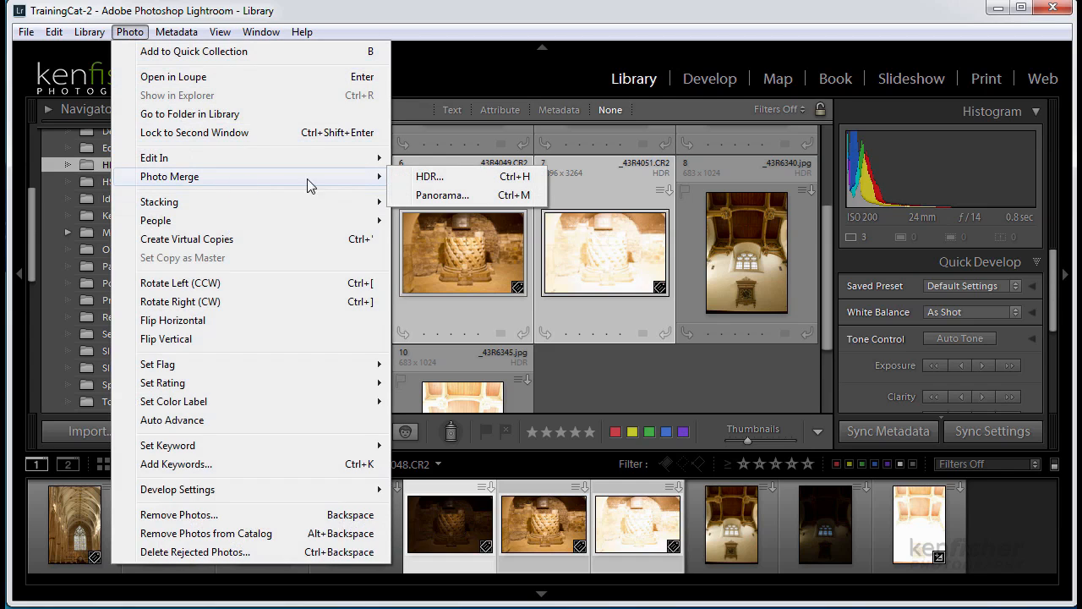
click(463, 182)
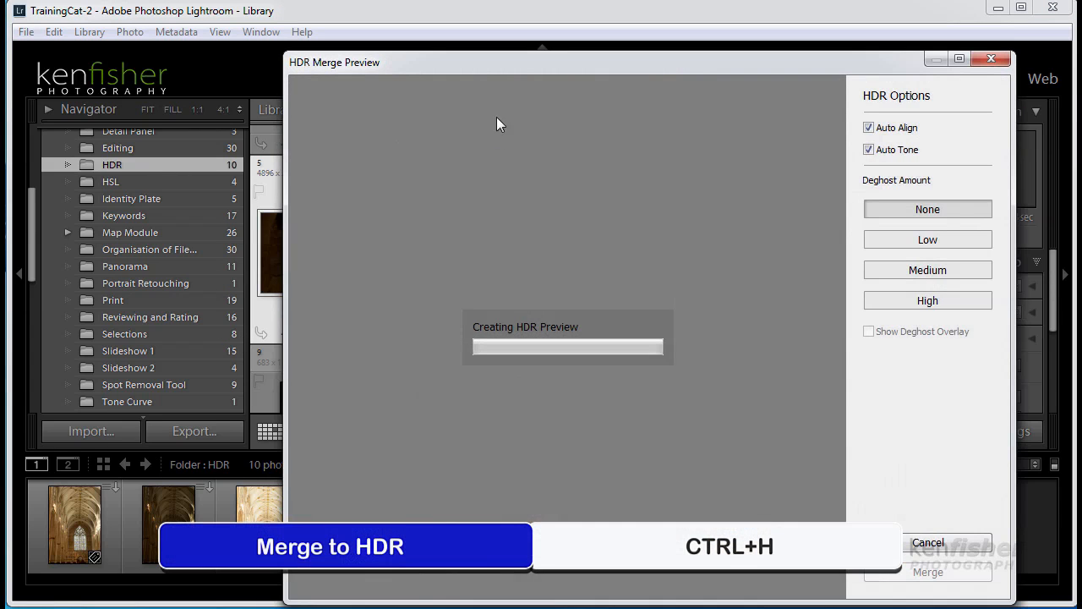
drag(483, 69, 454, 53)
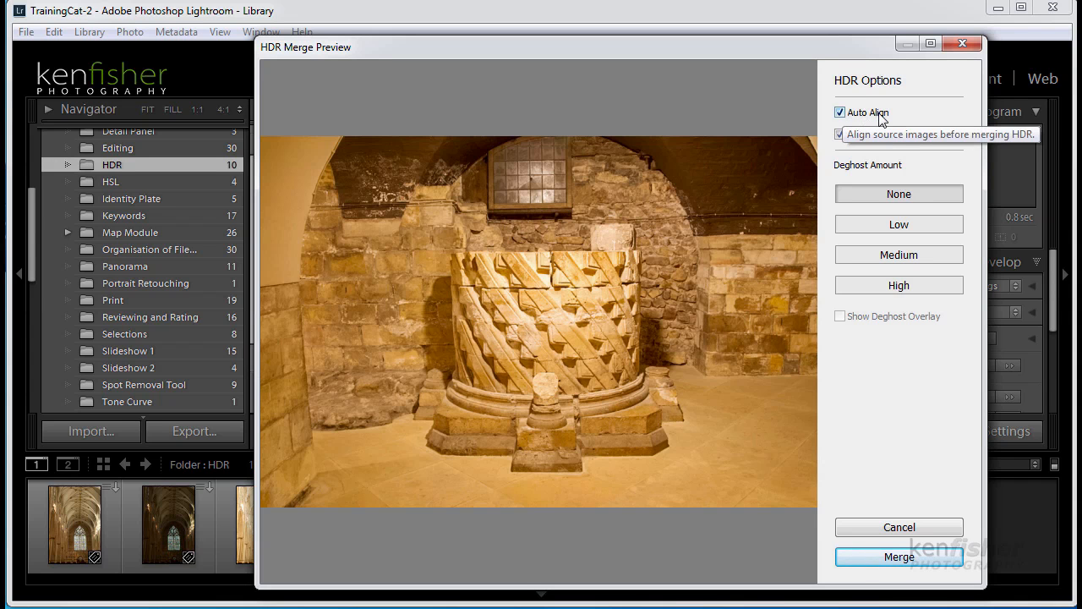
Compare the HDR preview with Auto Tone off and on again, keep Auto Align enabled, and set the deghost amount to Medium
click(841, 115)
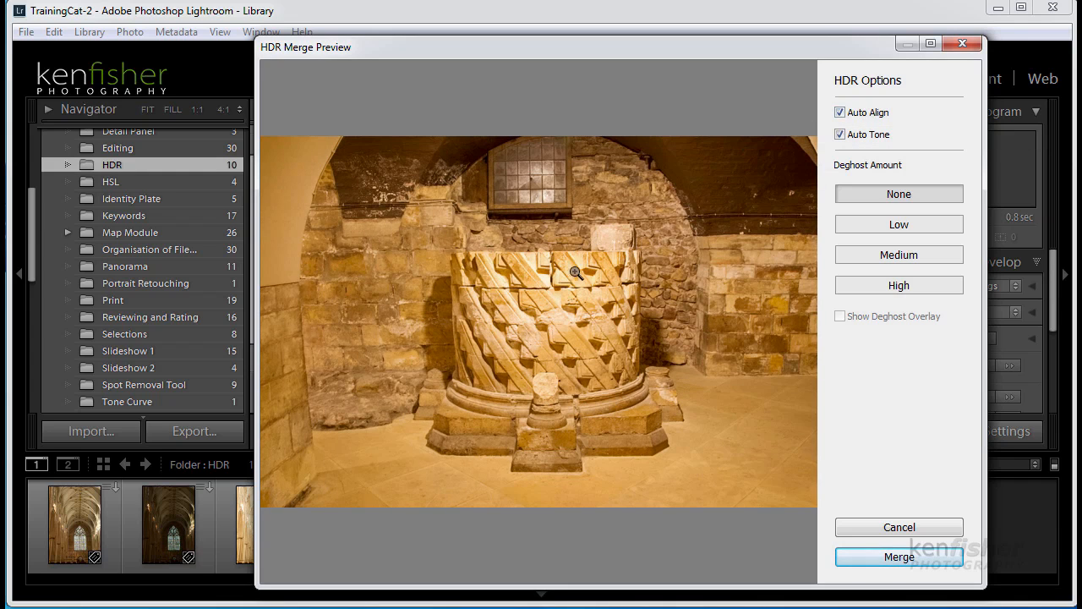
click(841, 137)
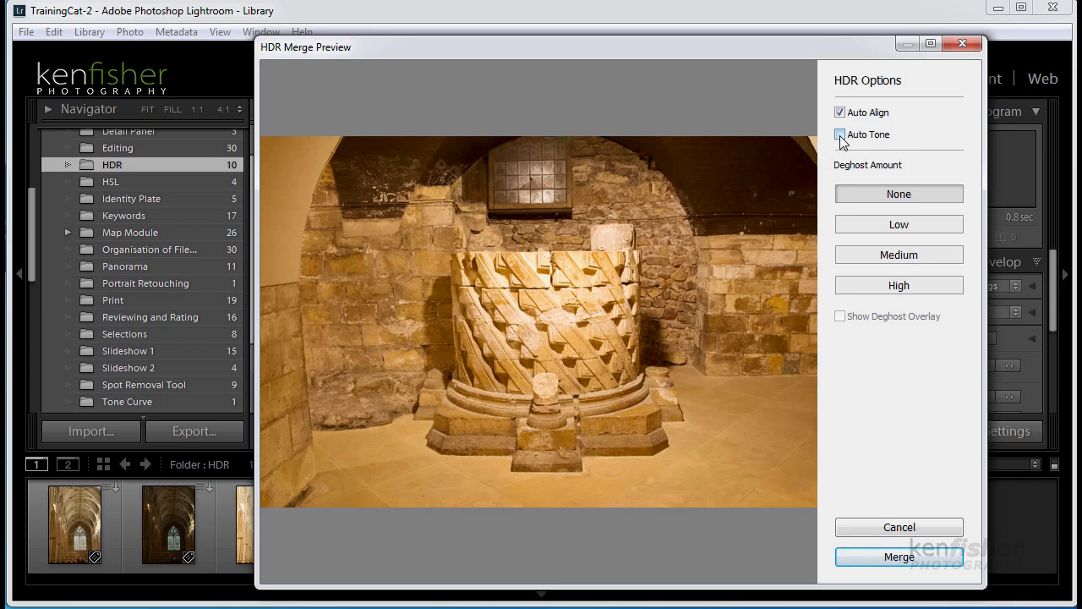
click(840, 136)
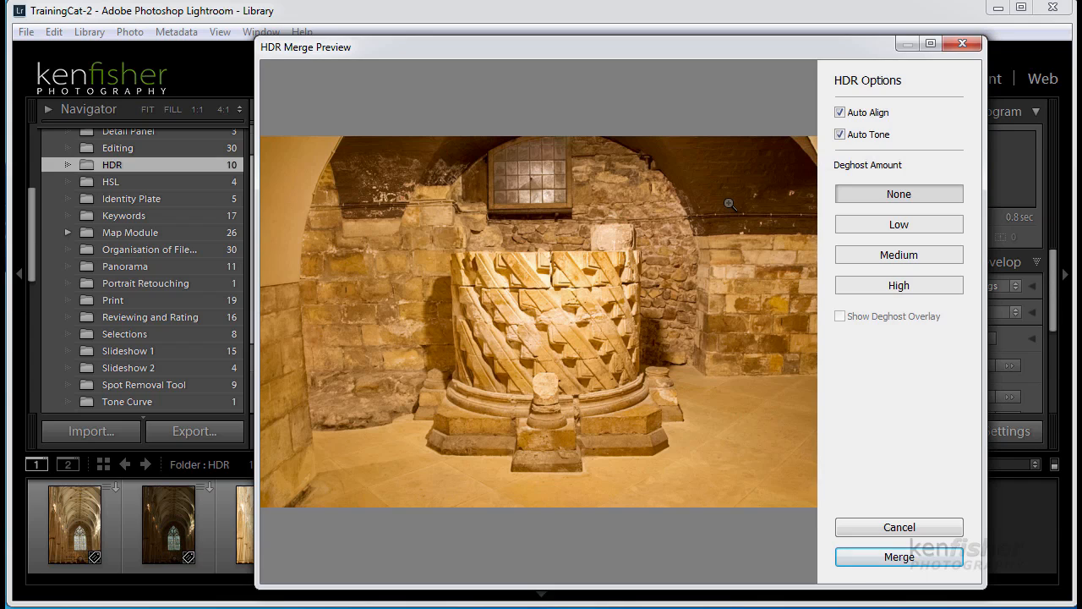
click(895, 259)
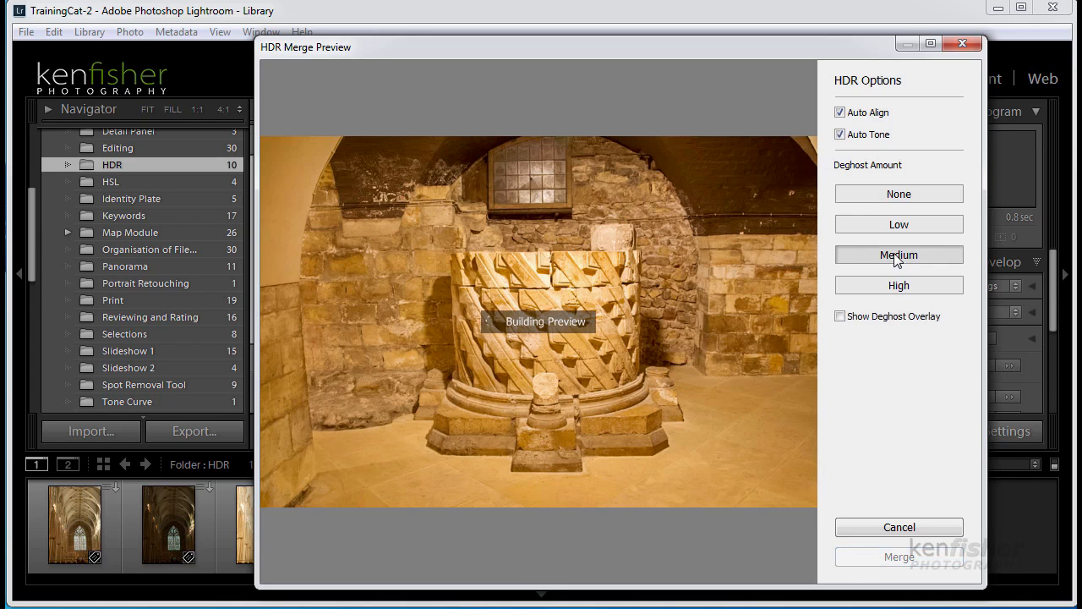
Preview the High deghost amount with the deghost overlay enabled, set the deghost amount to None and merge the exposures
click(897, 288)
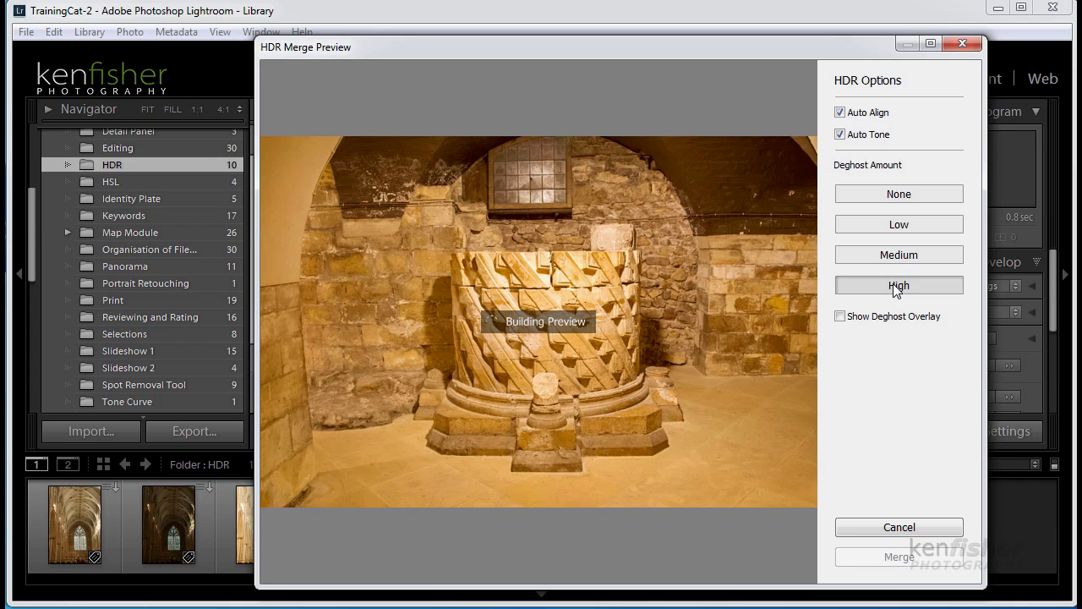
click(840, 317)
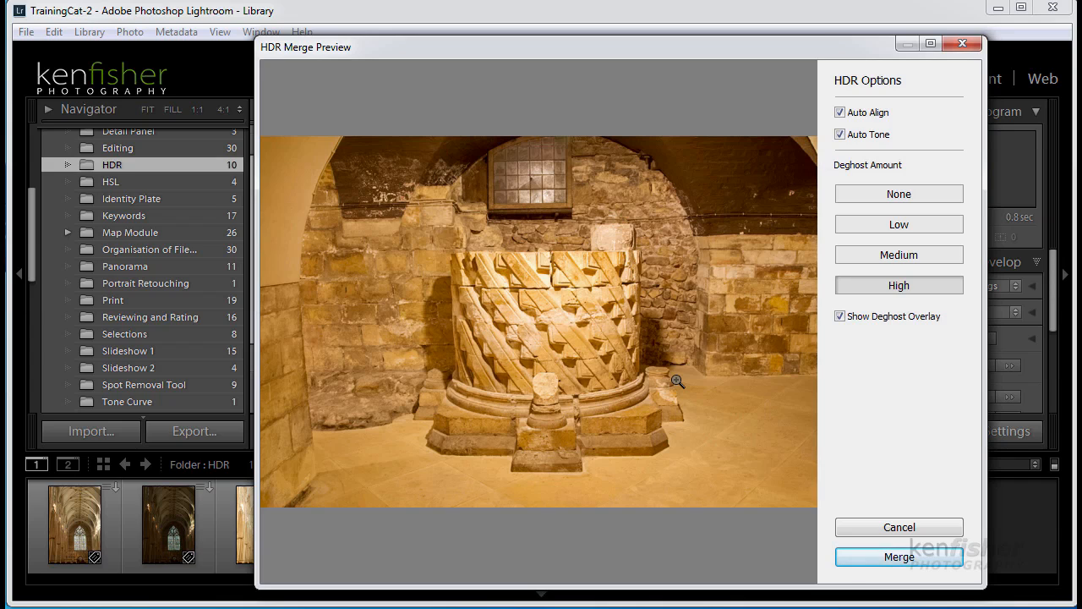
click(889, 194)
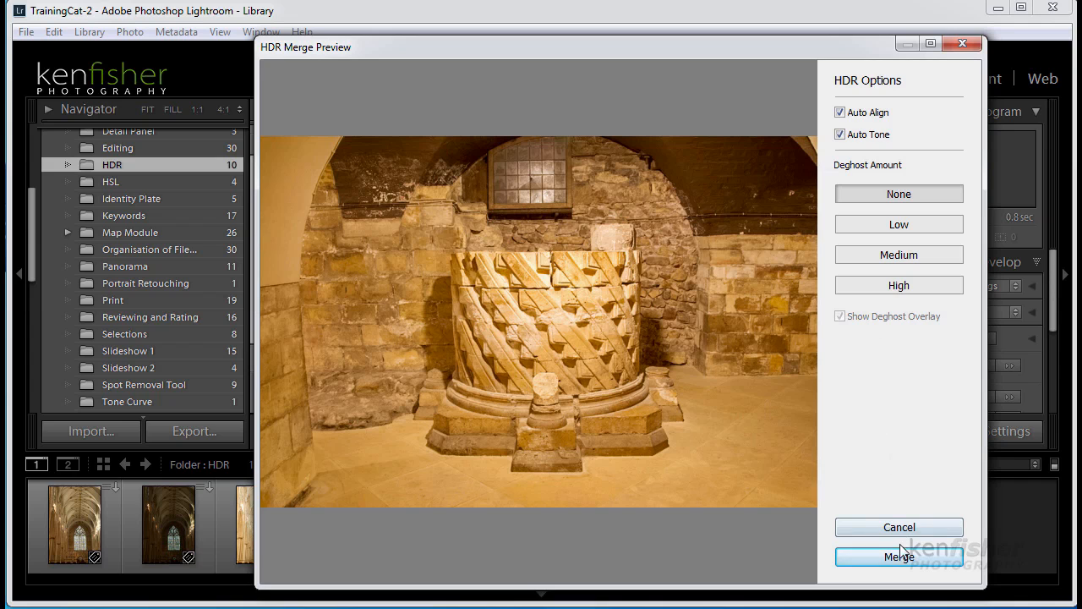
click(899, 557)
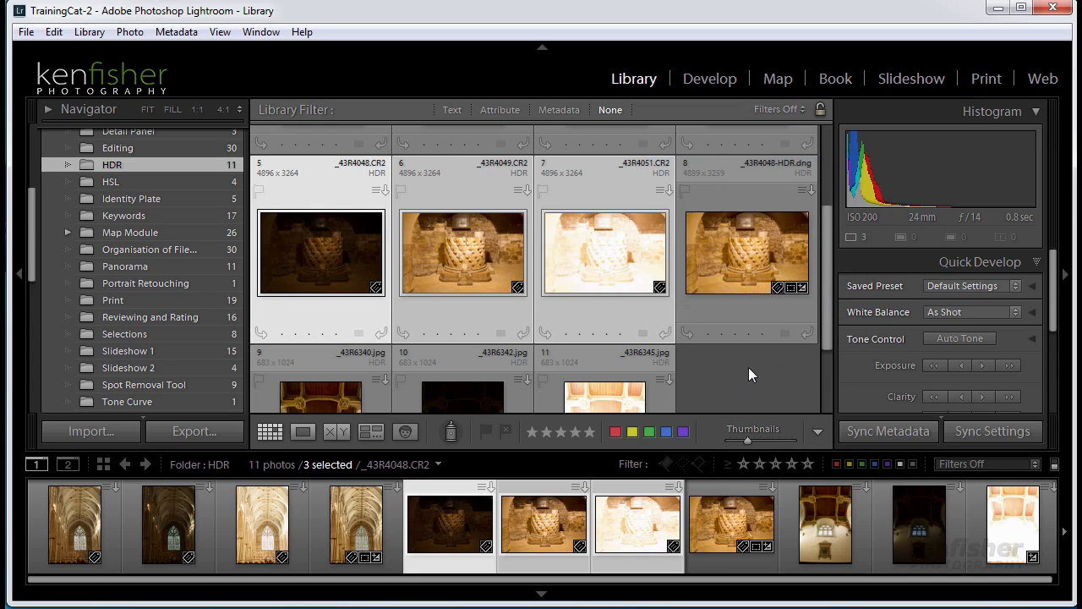
Open the merged _43R4048-HDR.dng in the Develop module and examine its white balance presets, keeping As Shot
double_click(746, 254)
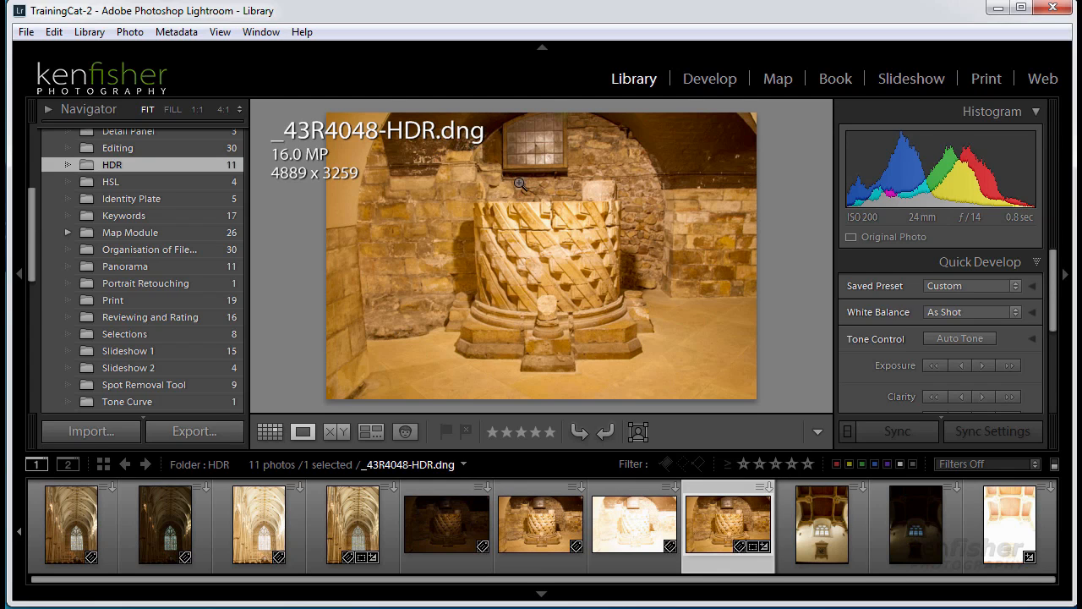
click(711, 78)
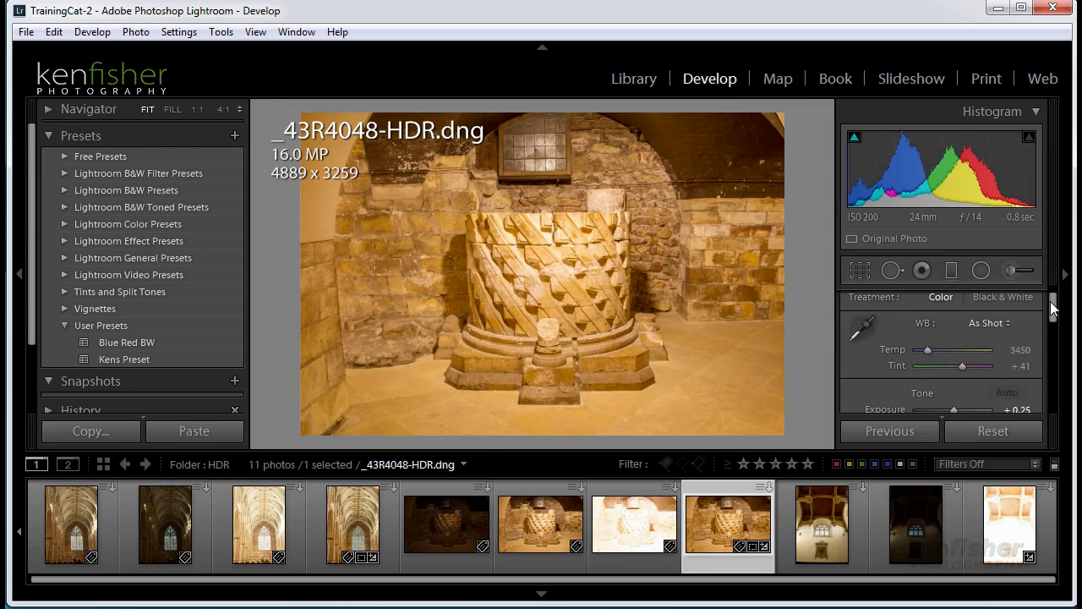
scroll(1055, 303, up, 1)
mouse_move(1053, 303)
mouse_down()
mouse_move(1054, 327)
mouse_move(1056, 318)
mouse_up()
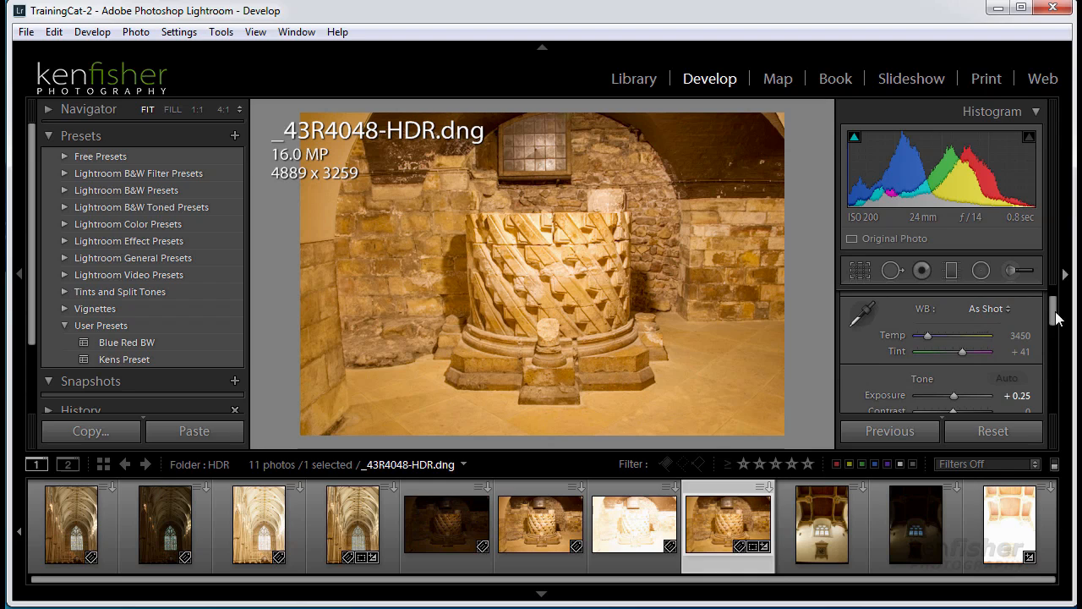
click(1005, 309)
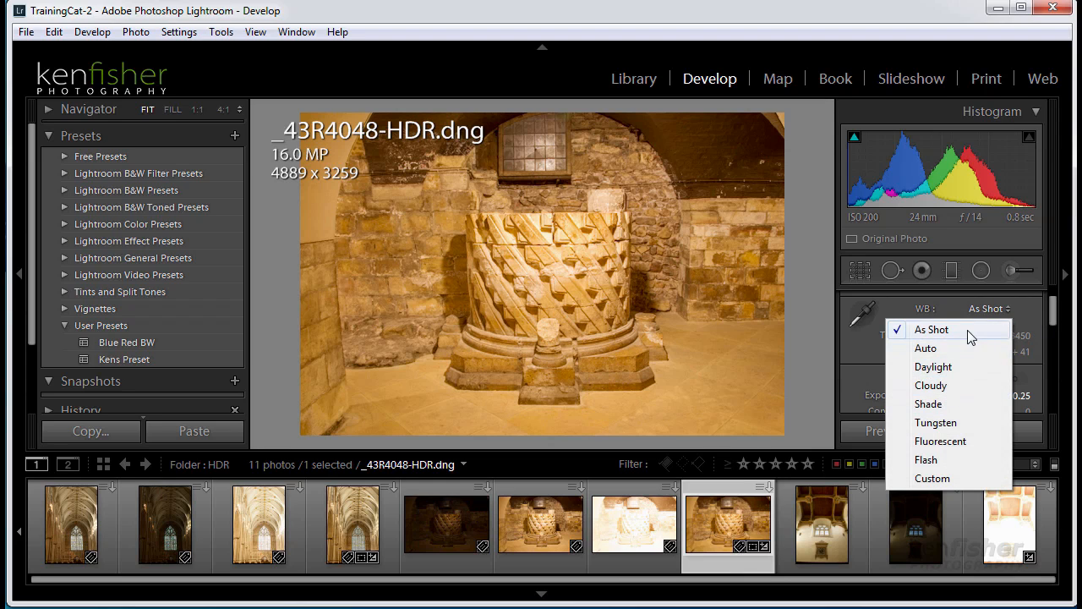
click(968, 330)
Set the HDR image's Exposure to +0.71, adjust Shadows, and set Clarity to +69 and Vibrance to +33
drag(1055, 310, 1054, 329)
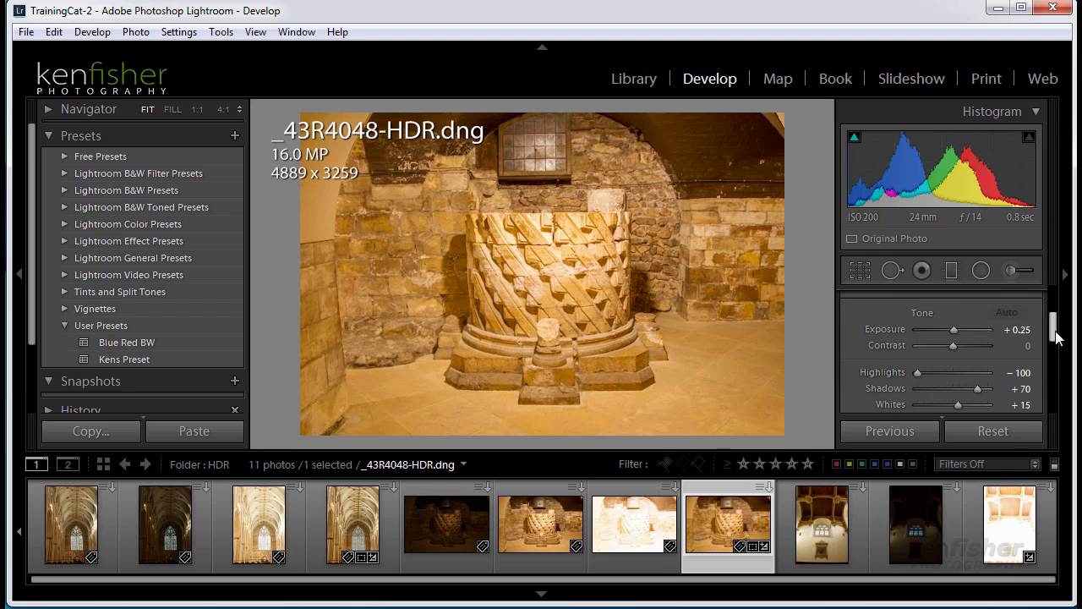
drag(956, 331, 957, 328)
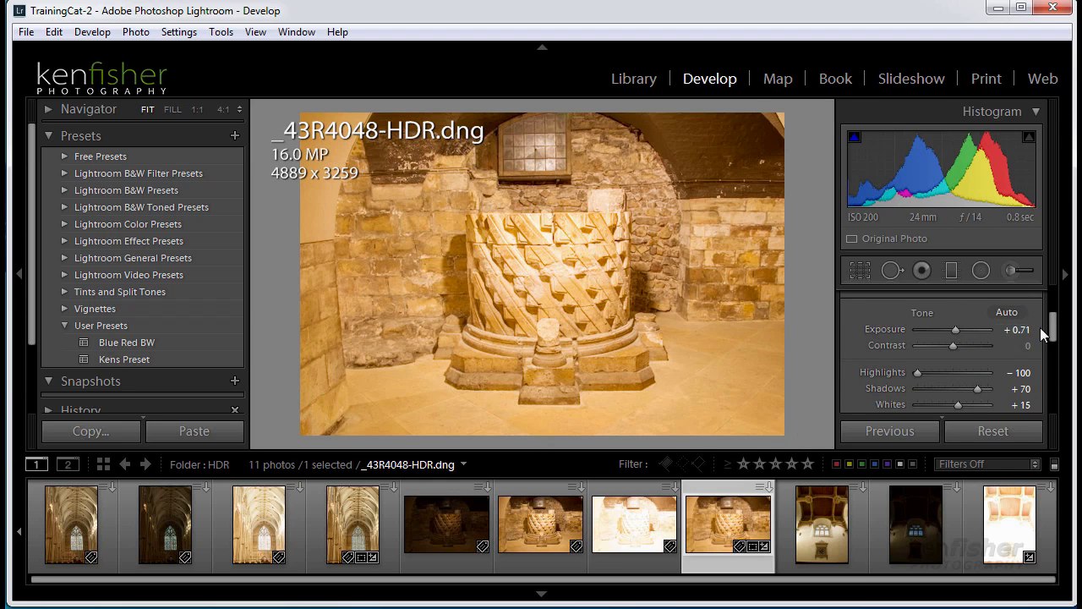
drag(981, 391, 983, 388)
drag(1054, 331, 1054, 357)
mouse_move(952, 353)
mouse_down()
mouse_move(980, 354)
mouse_move(966, 367)
mouse_up()
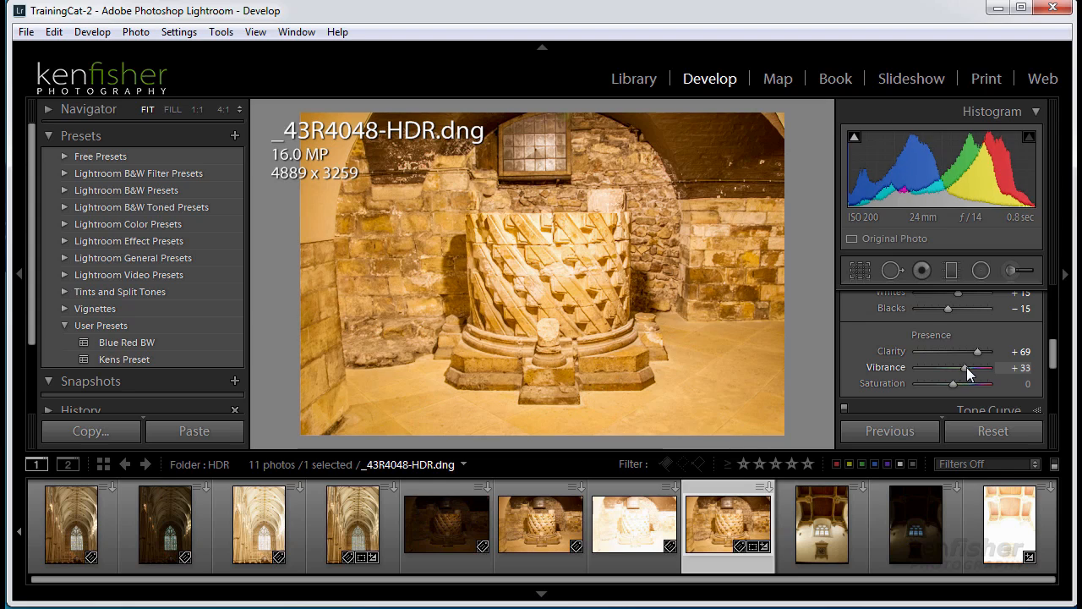